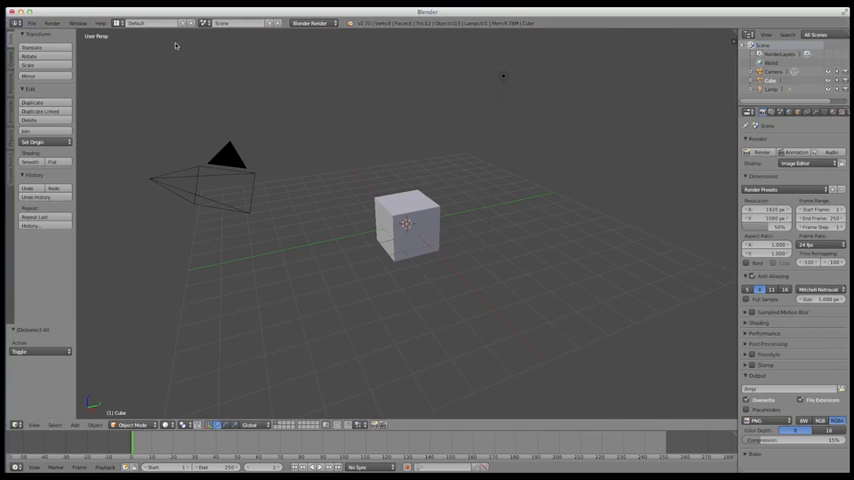
Peek at the report log and editor-type list, then bring up the File menu's operations.
drag(163, 27, 163, 72)
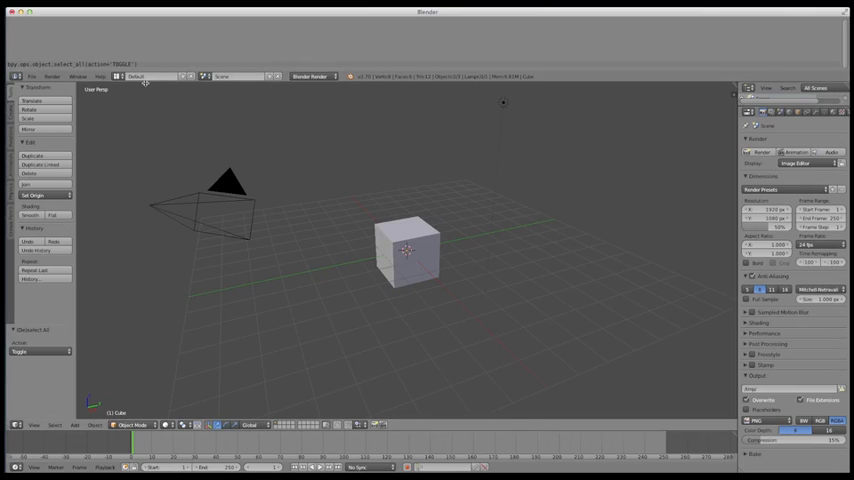
drag(150, 70, 155, 22)
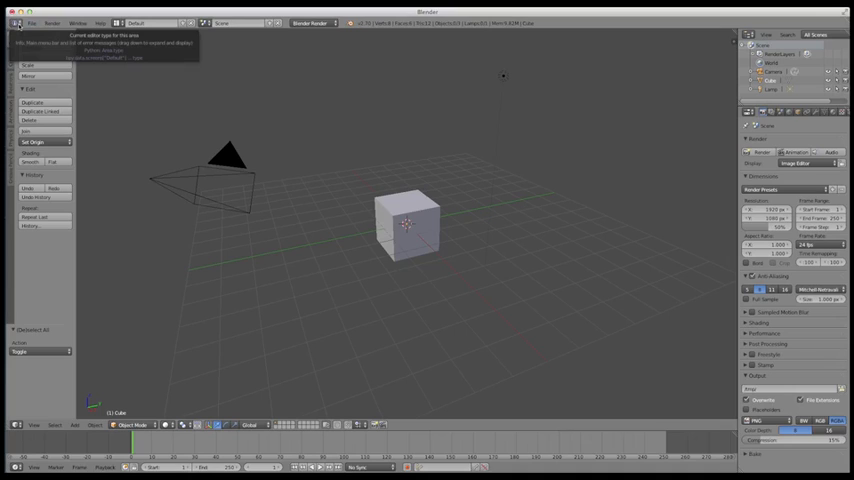
click(17, 25)
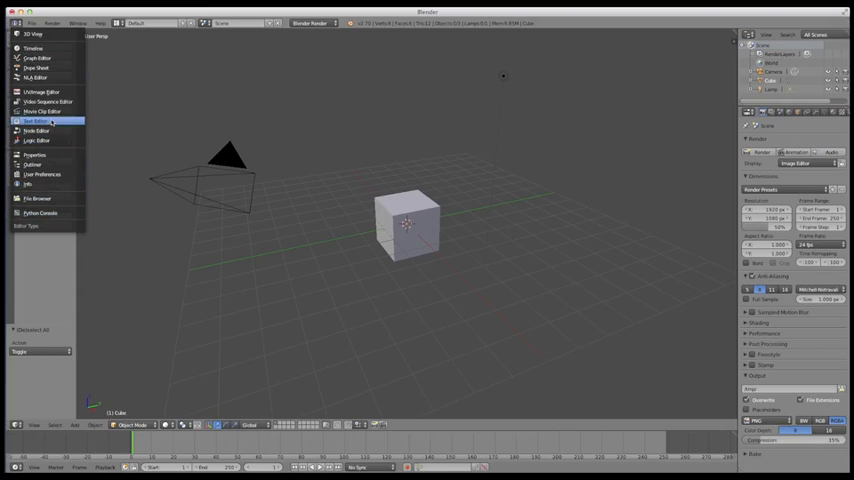
click(16, 23)
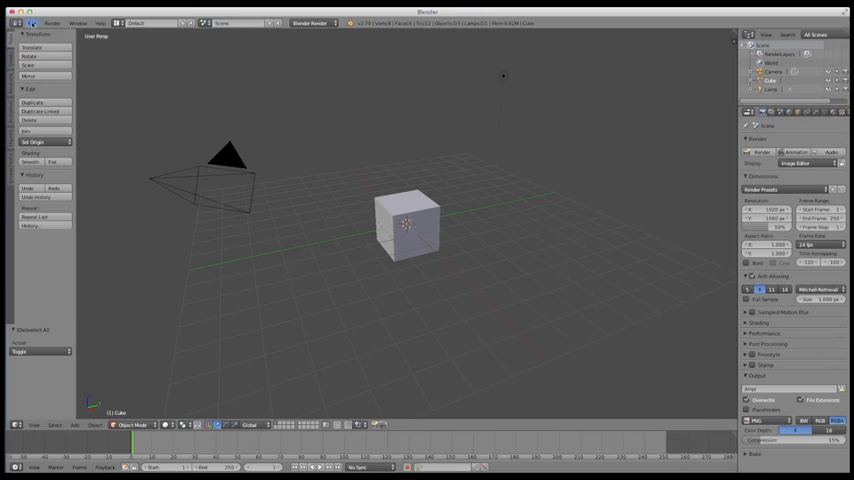
click(33, 23)
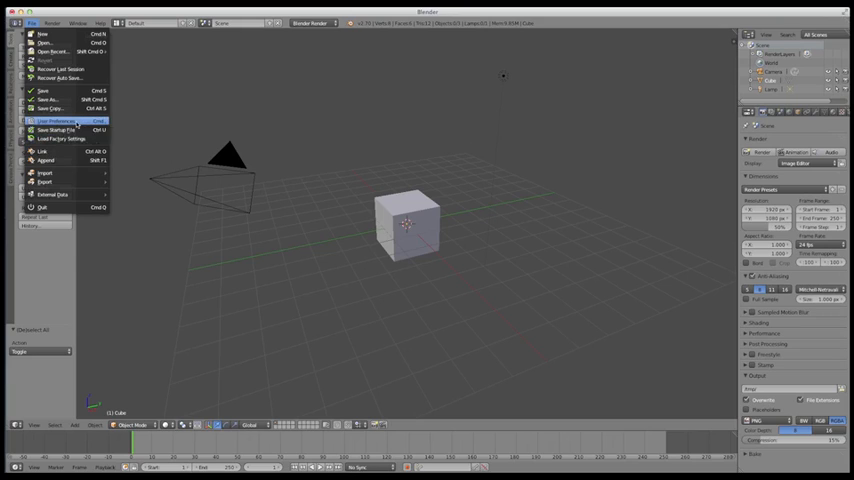
click(86, 121)
drag(172, 24, 278, 56)
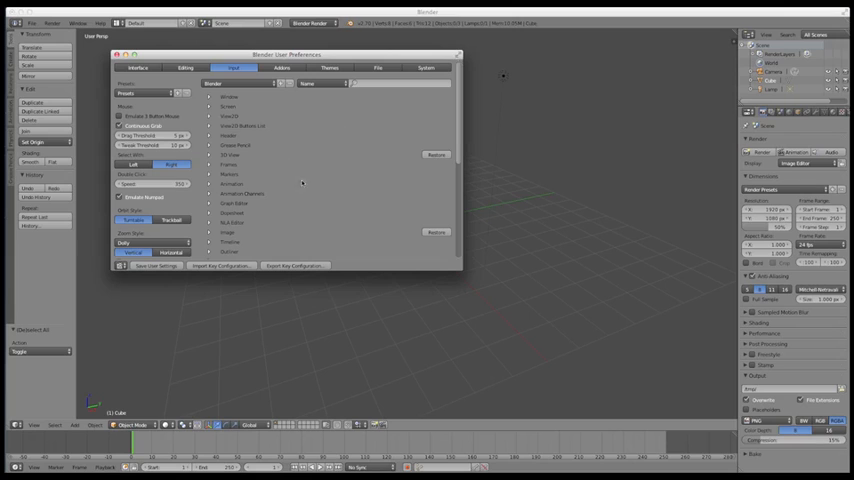
click(329, 67)
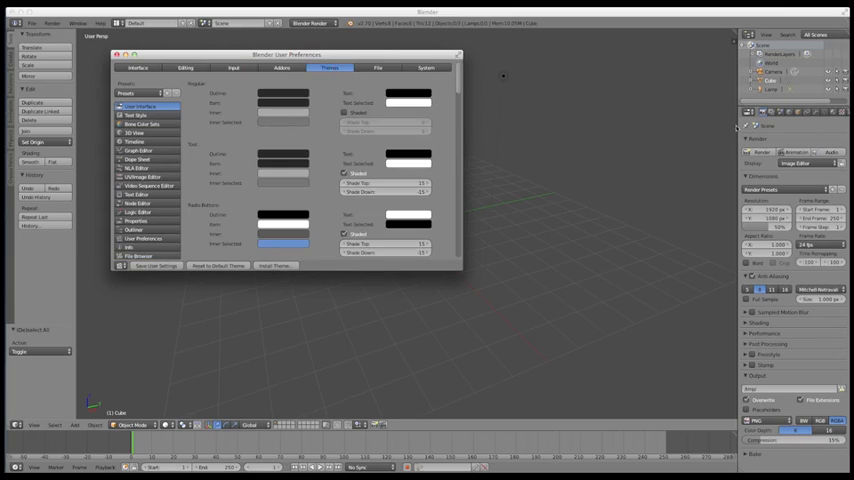
click(428, 68)
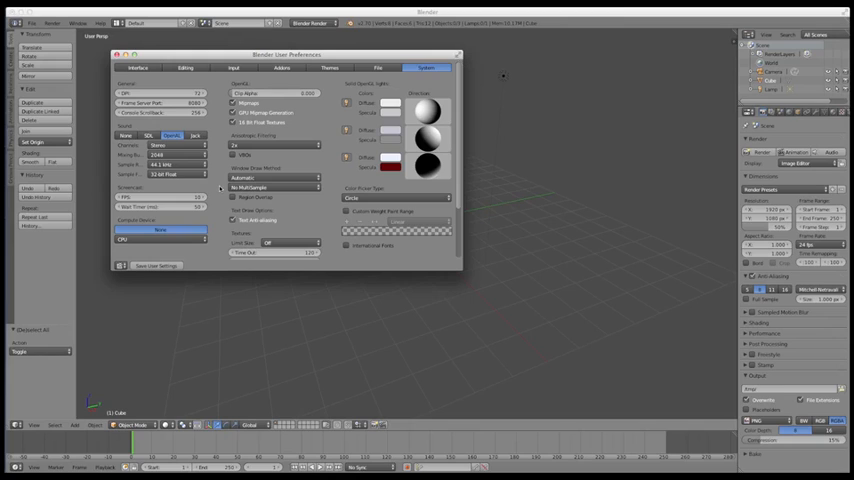
click(133, 68)
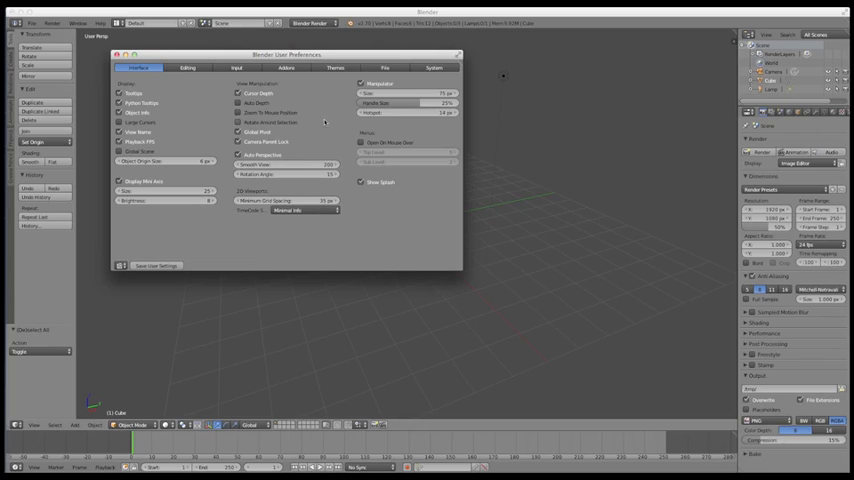
click(118, 54)
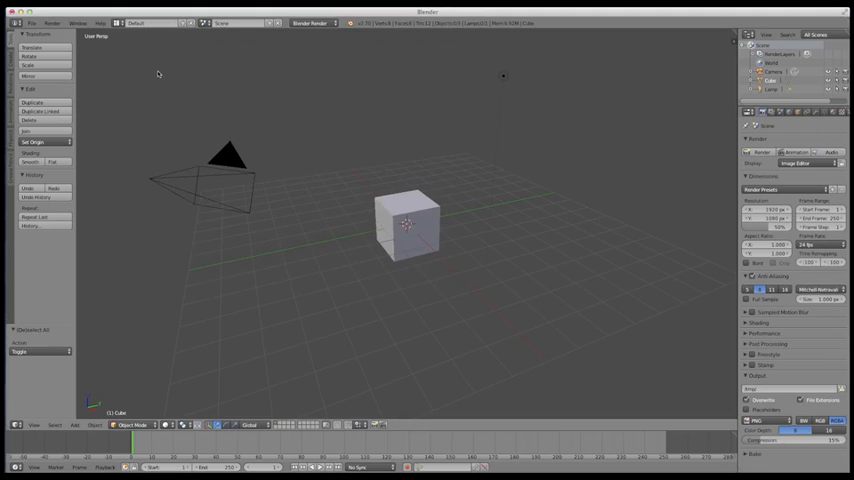
Review the Render menu's commands without rendering anything.
click(57, 25)
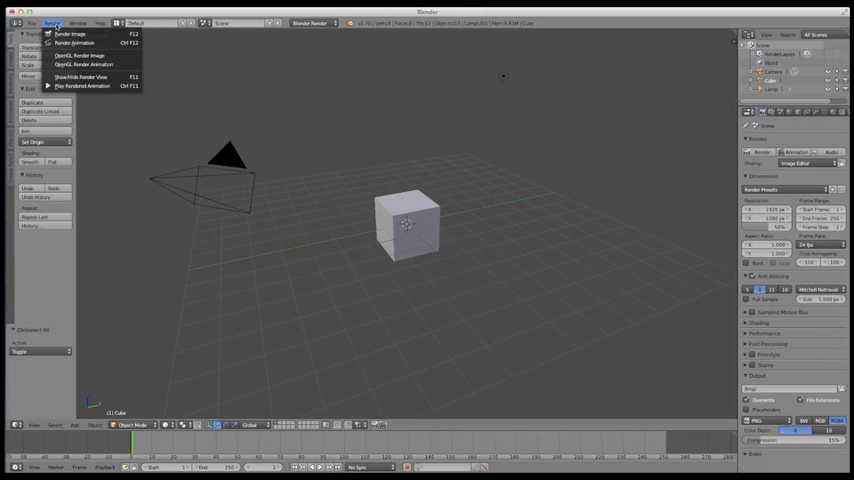
click(57, 26)
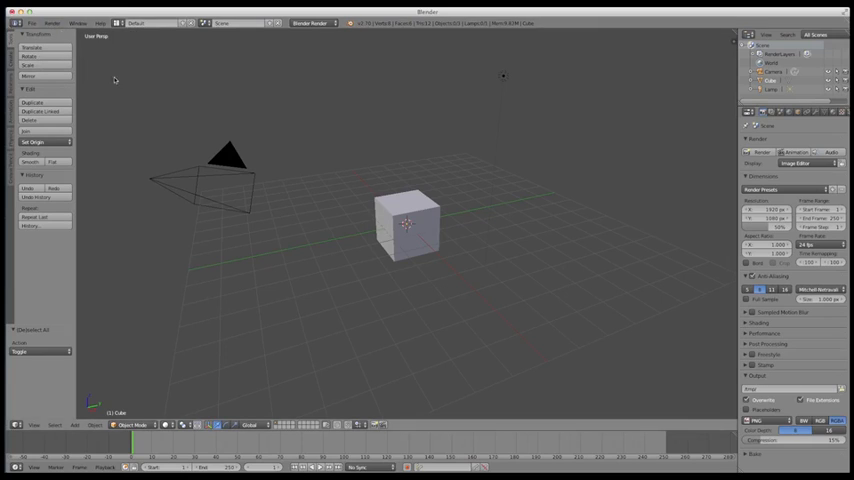
mouse_move(254, 155)
middle_down()
mouse_move(297, 147)
mouse_move(250, 166)
mouse_move(258, 164)
middle_up()
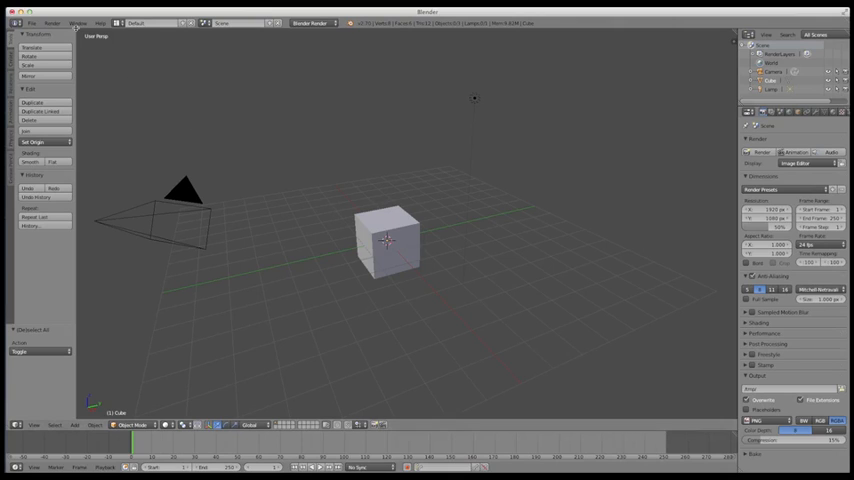
click(52, 23)
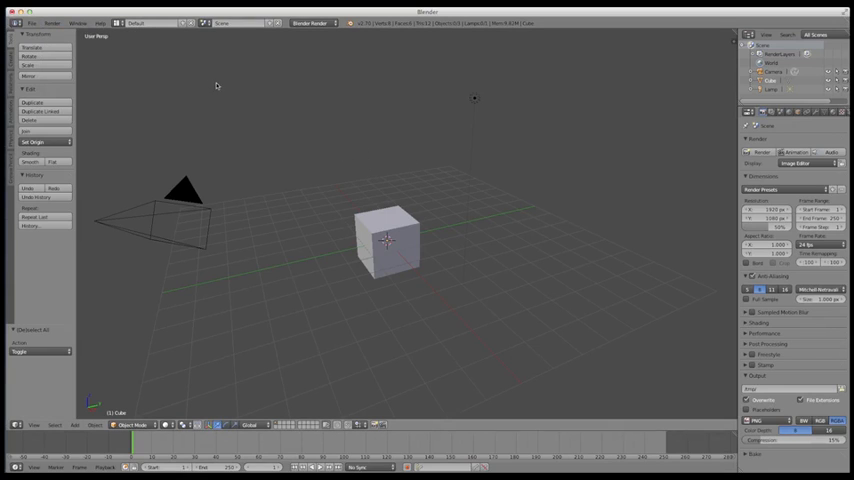
click(55, 23)
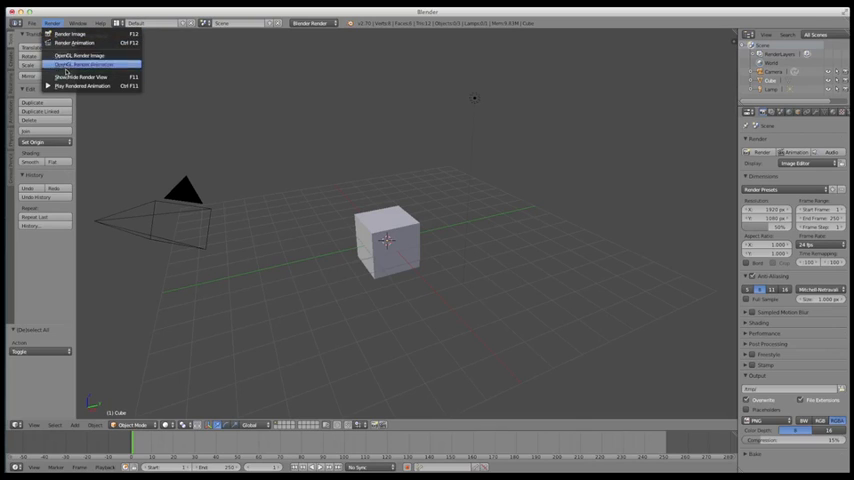
click(56, 25)
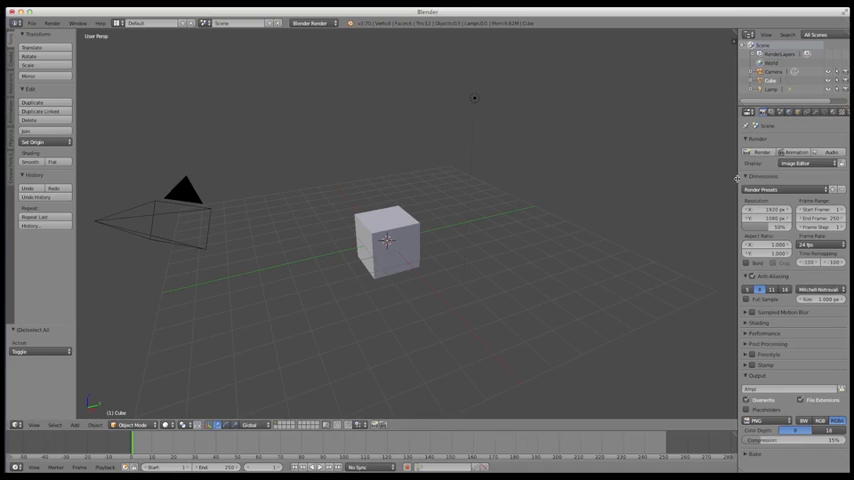
Widen the Properties panel beside the 3D view of the cube.
drag(737, 178, 694, 178)
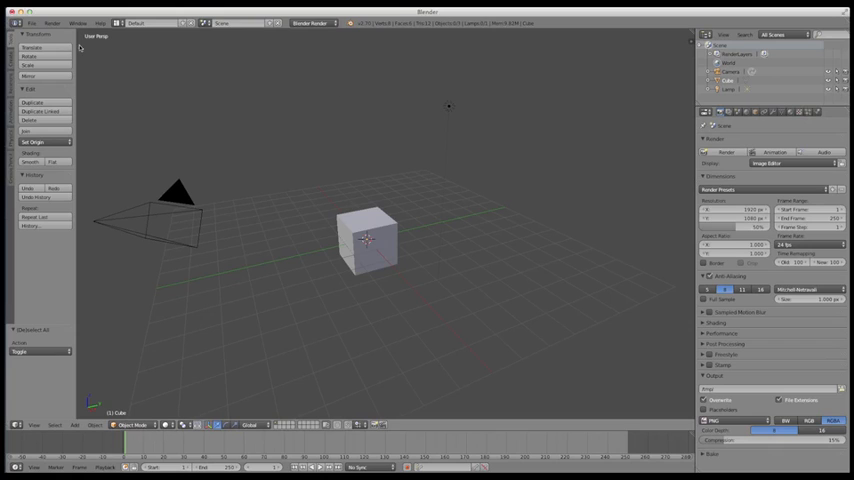
click(52, 23)
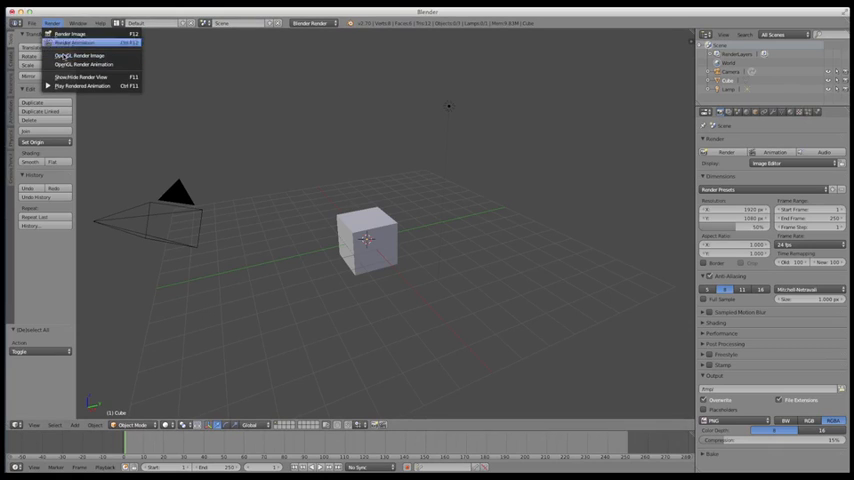
click(52, 23)
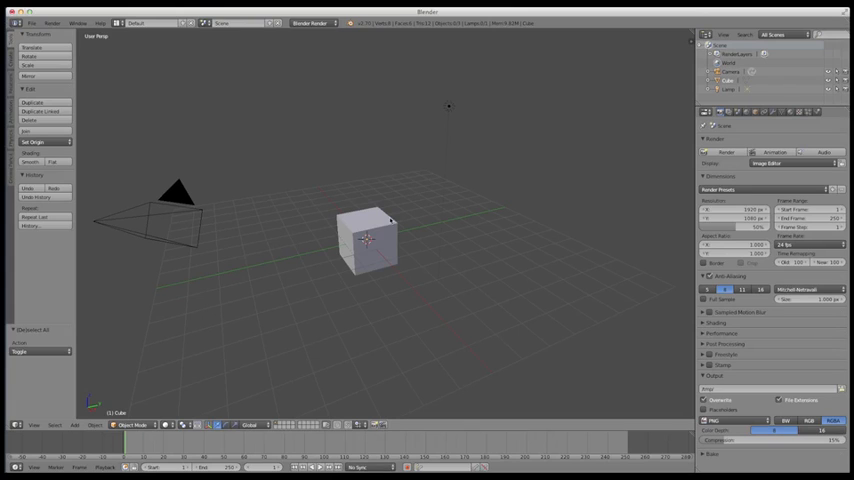
click(79, 23)
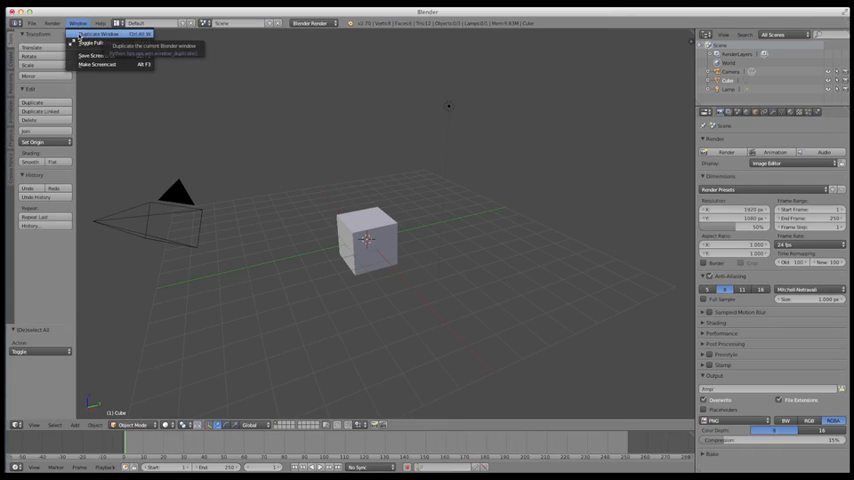
click(90, 34)
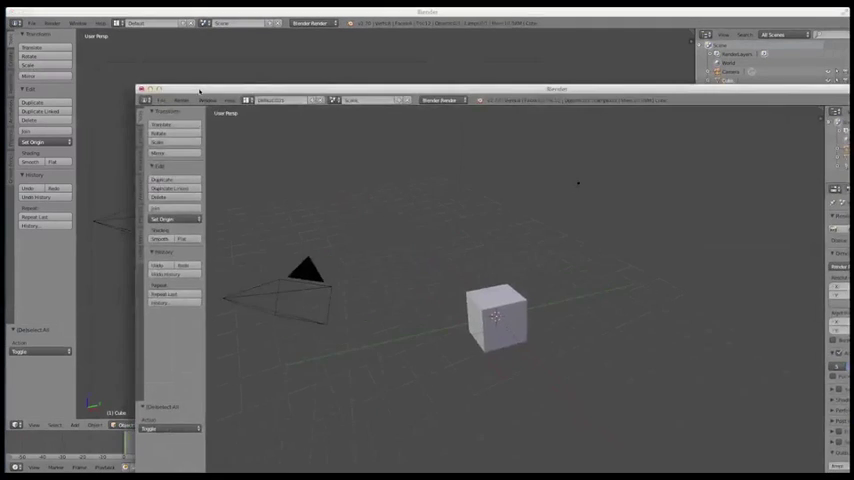
drag(210, 86, 440, 179)
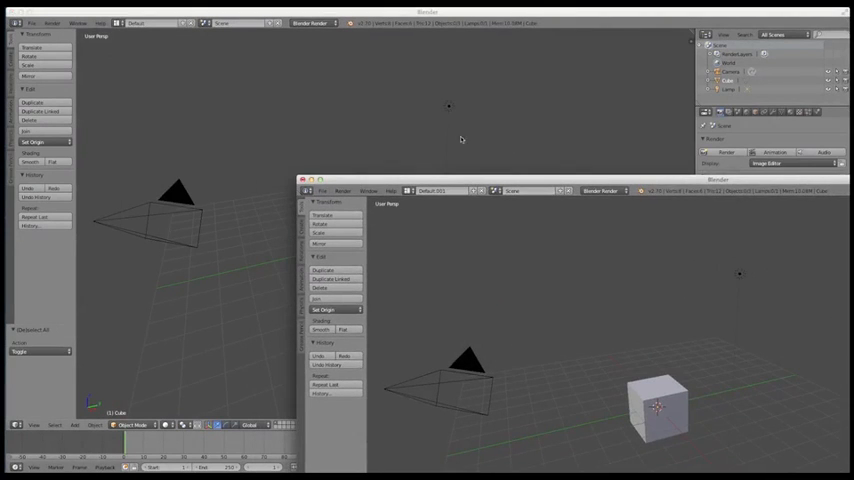
mouse_move(349, 181)
mouse_down()
mouse_move(730, 30)
mouse_move(850, 30)
mouse_up()
drag(730, 30, 51, 37)
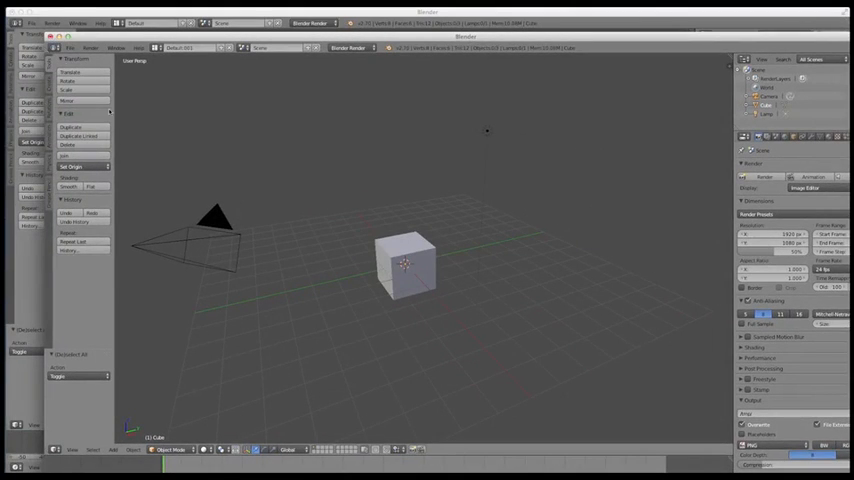
click(180, 47)
click(205, 131)
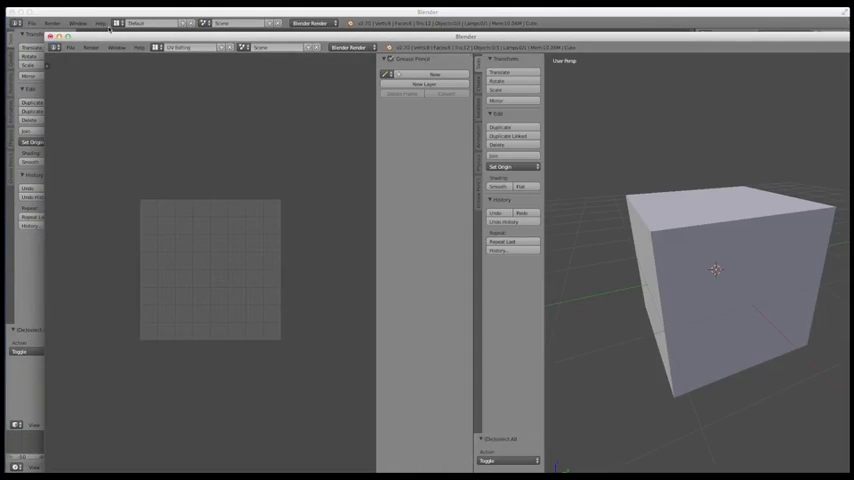
mouse_move(200, 30)
mouse_down()
mouse_move(592, 83)
mouse_move(238, 79)
mouse_up()
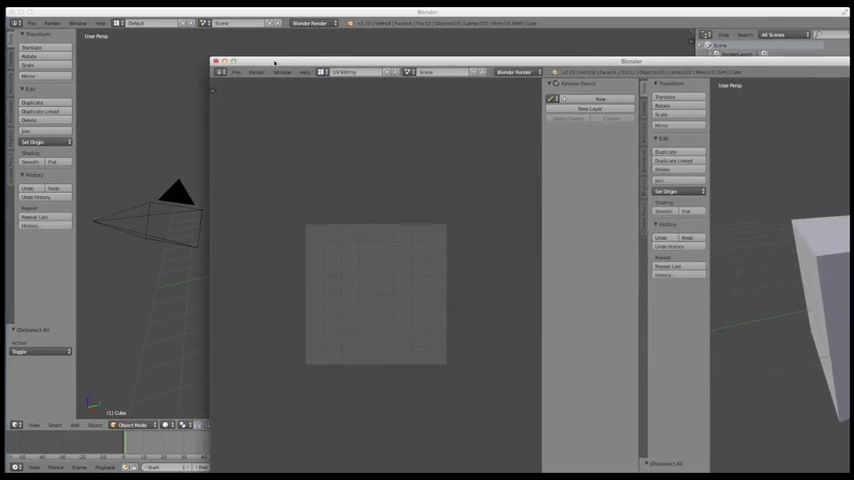
key(ctrl+w)
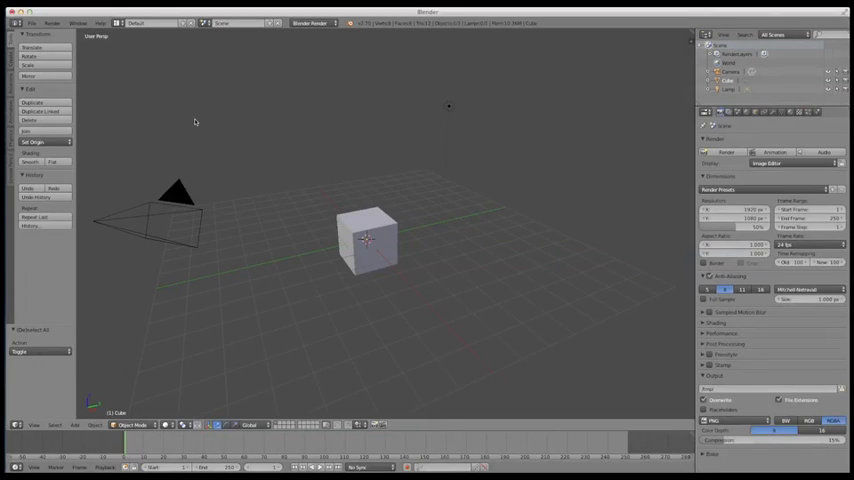
click(101, 23)
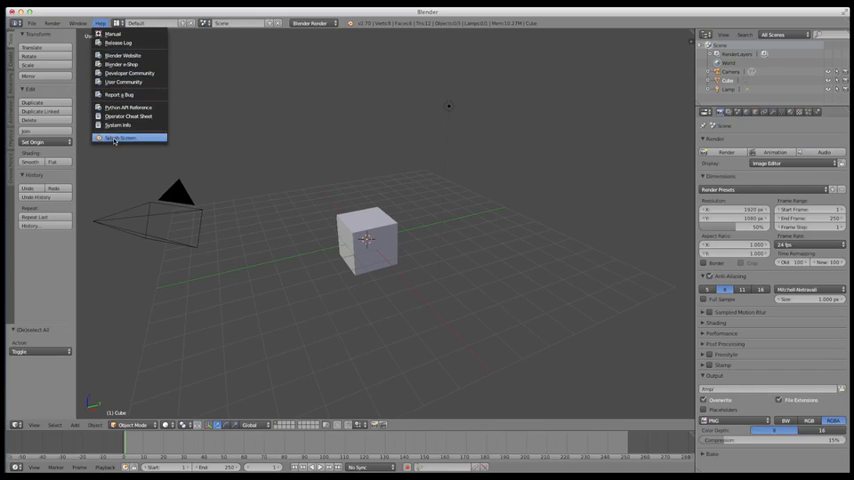
click(118, 138)
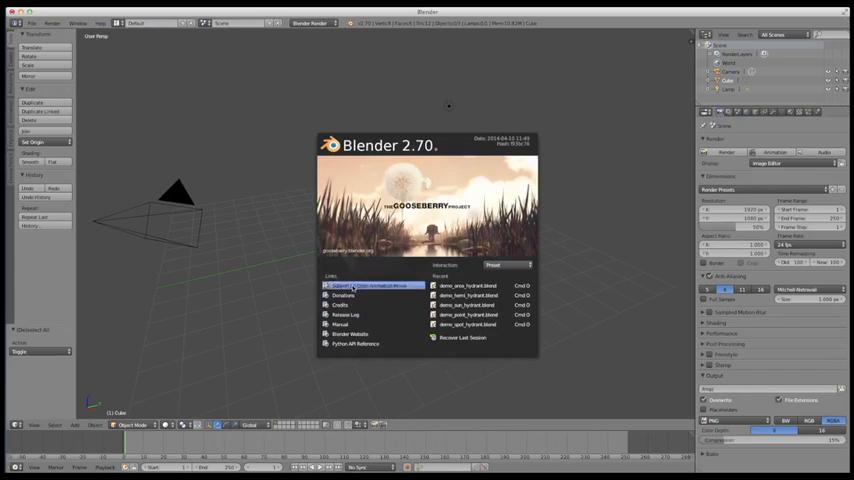
click(220, 105)
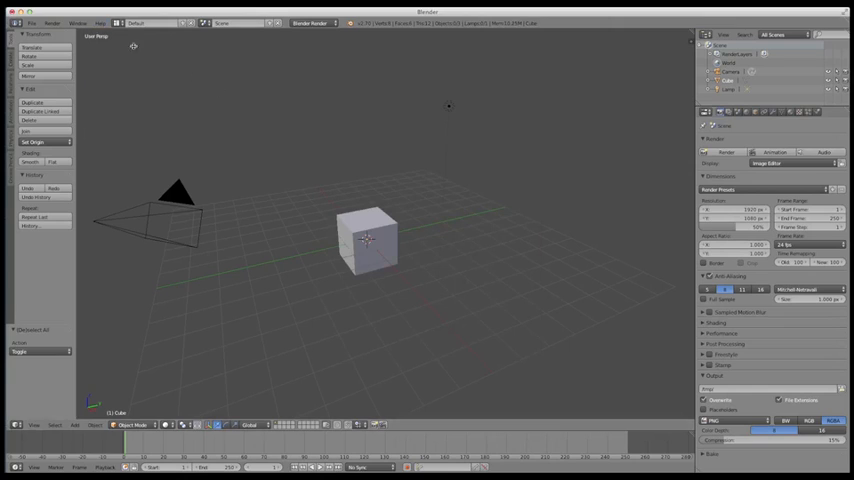
click(100, 23)
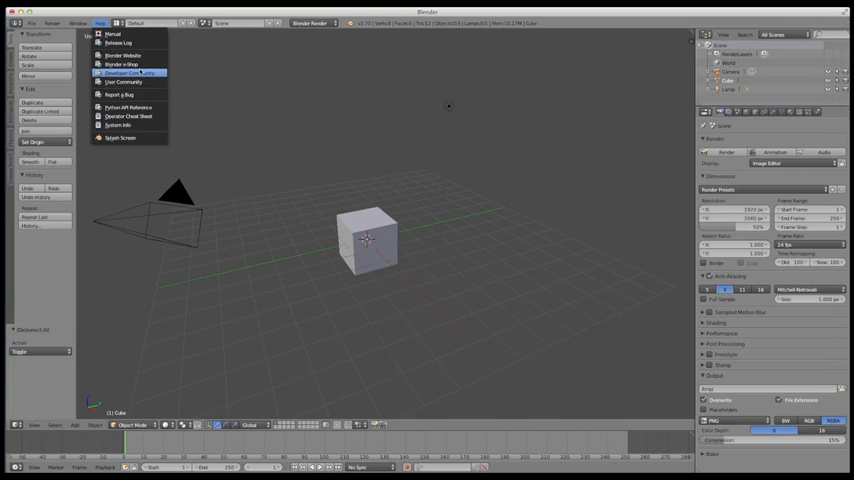
click(140, 72)
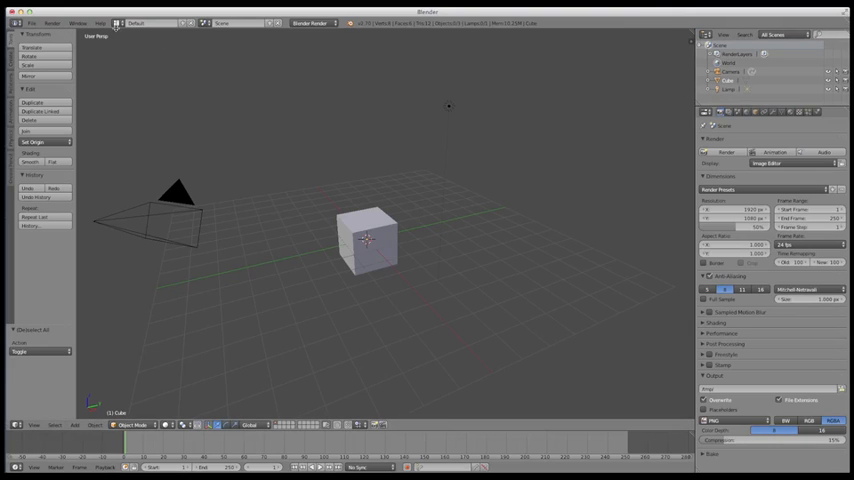
Show the screen layout presets such as Animation, Compositing and Video Editing.
click(118, 23)
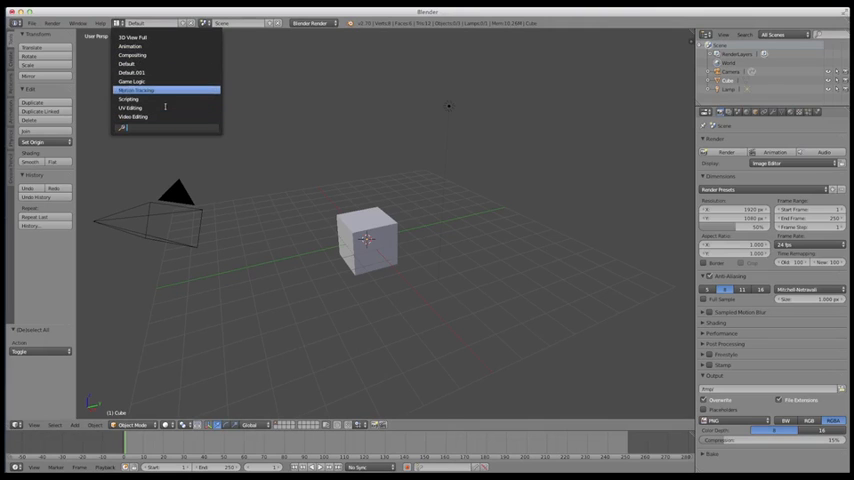
Switch through the Compositing, Scripting and Game Logic screen layouts.
click(140, 54)
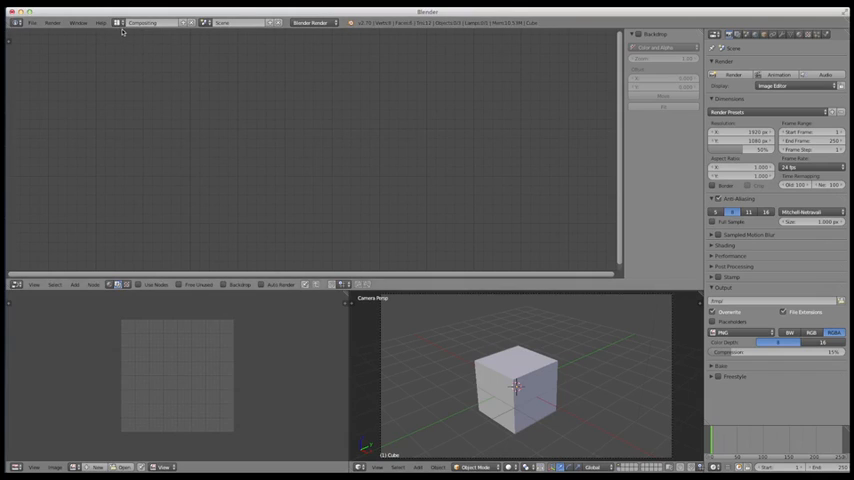
click(142, 22)
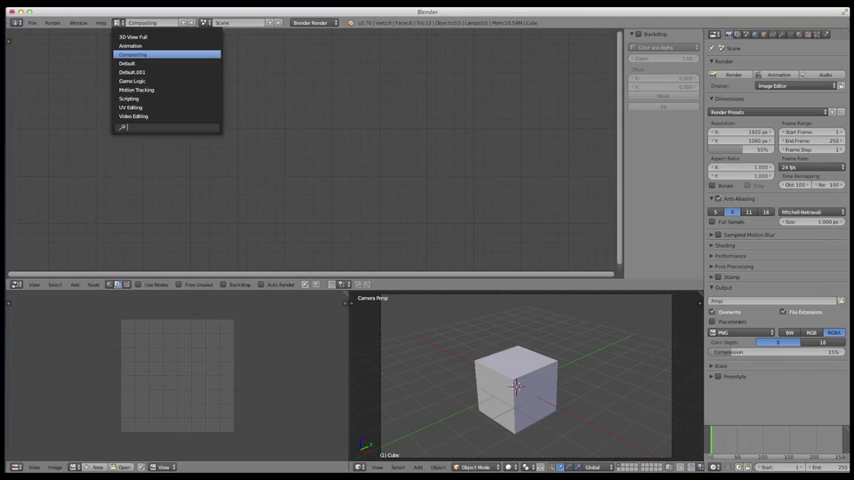
click(135, 98)
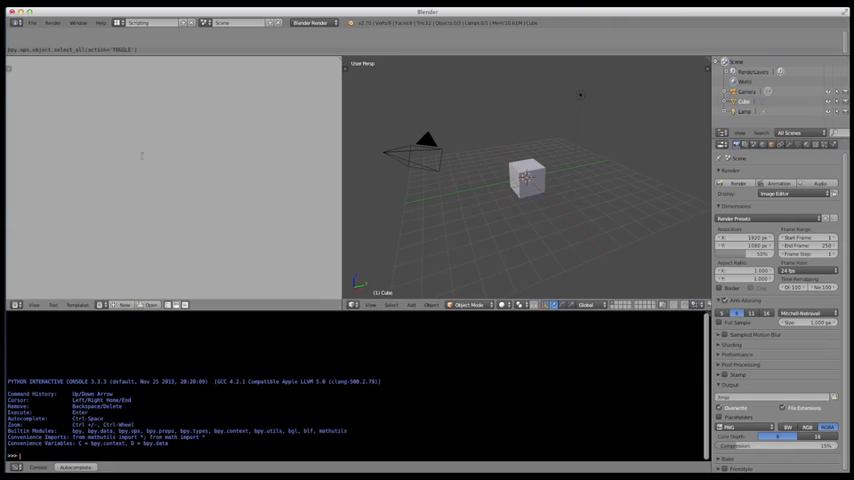
click(142, 22)
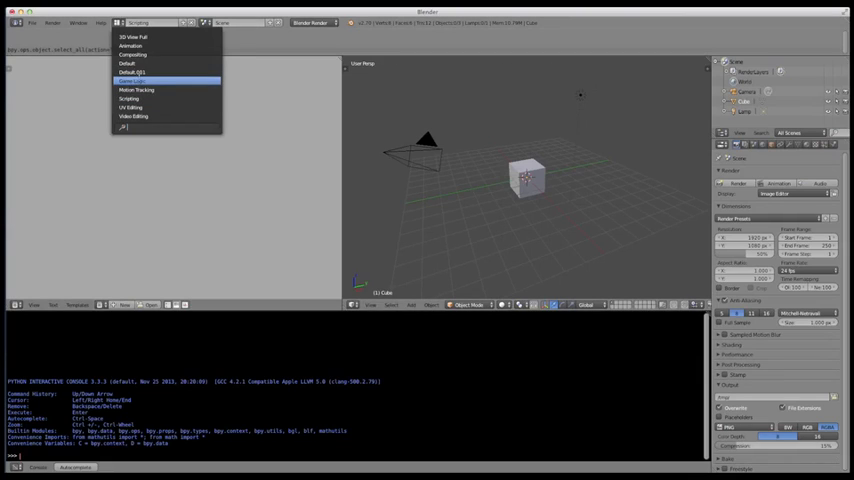
click(168, 80)
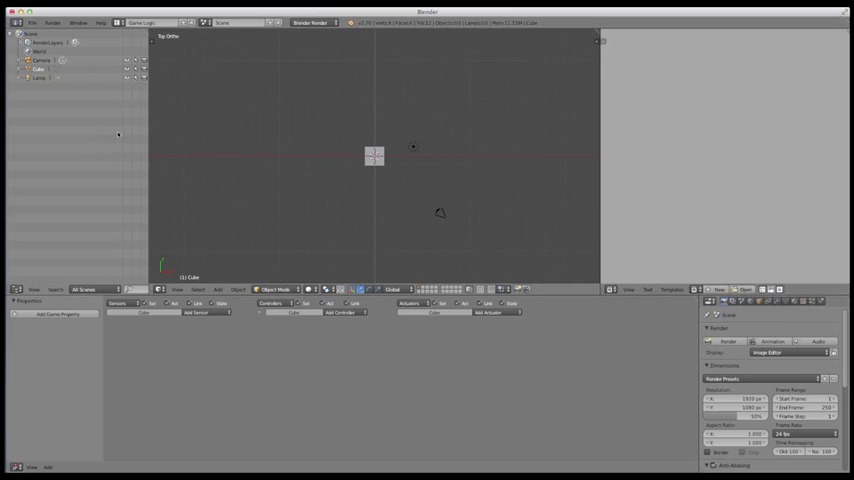
Try the Animation layout, then return to the Default layout.
click(142, 22)
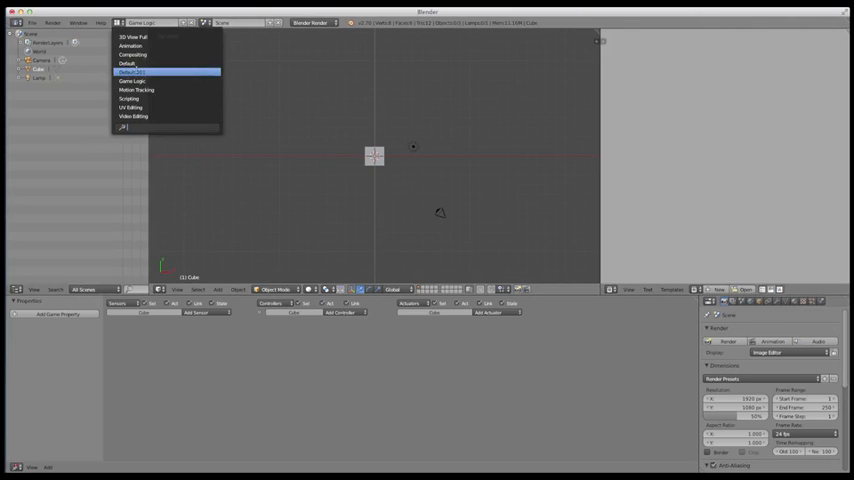
click(131, 45)
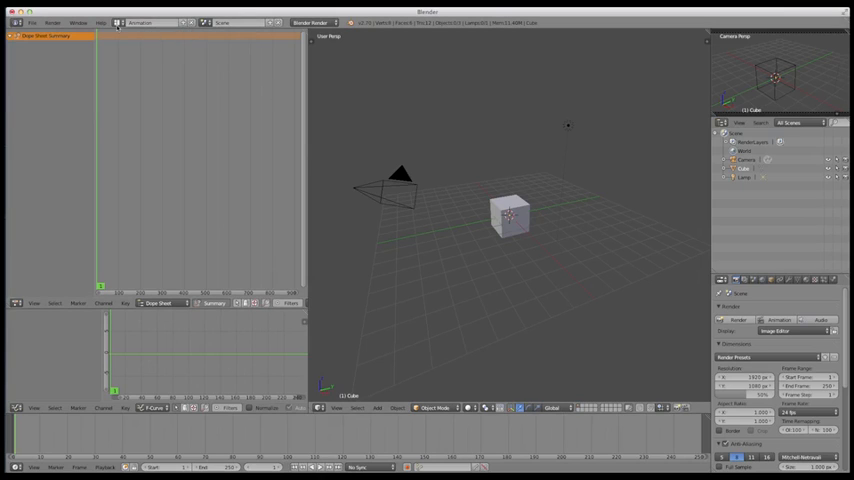
click(140, 22)
click(123, 67)
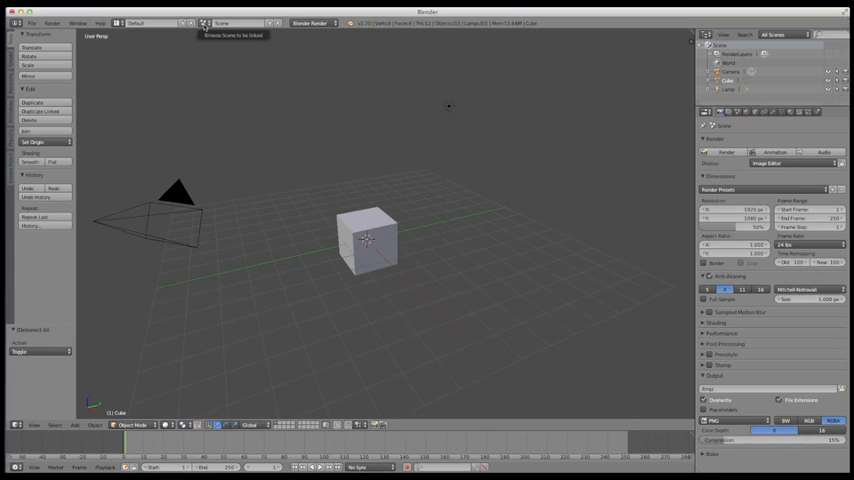
Select the lamp, then the cube, then the camera in the viewport.
middle_drag(316, 183, 326, 192)
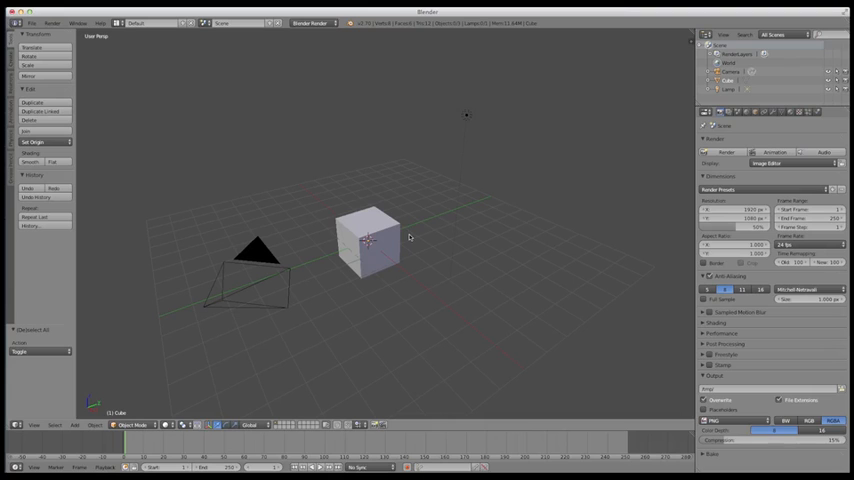
middle_drag(409, 237, 411, 257)
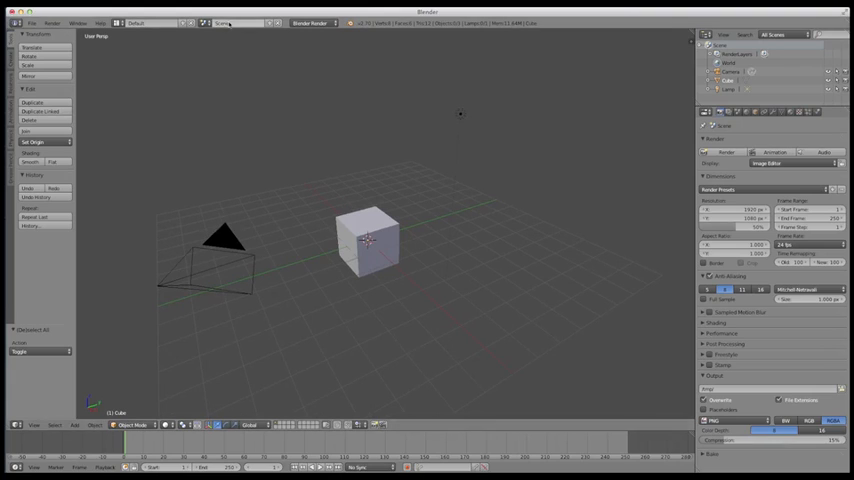
right_click(461, 114)
right_click(377, 238)
right_click(215, 268)
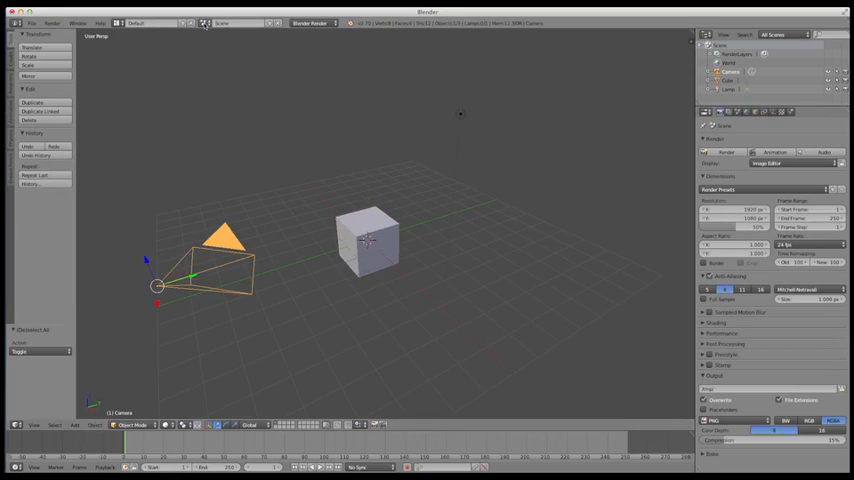
Confirm the scene list holds only Scene, then nudge the camera with G.
click(225, 23)
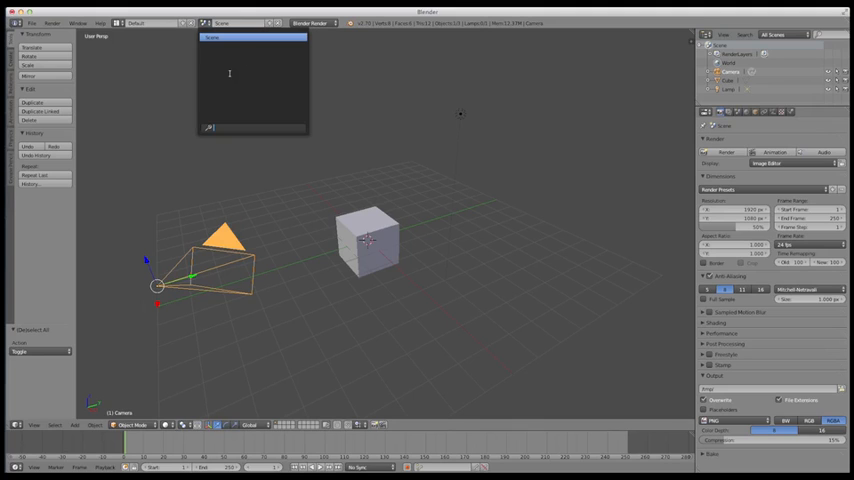
click(212, 38)
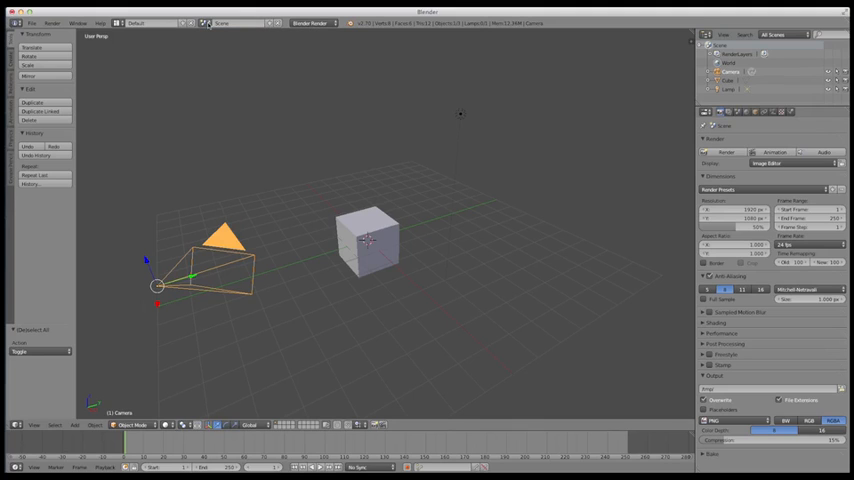
middle_drag(330, 200, 316, 176)
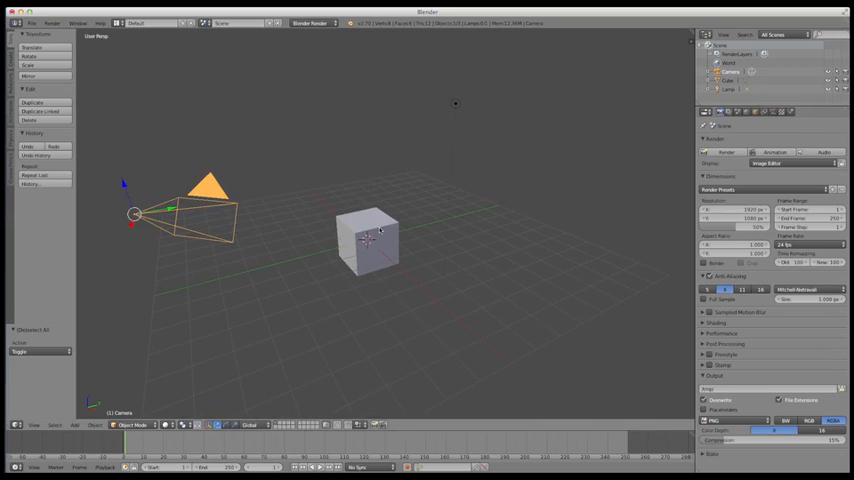
click(208, 23)
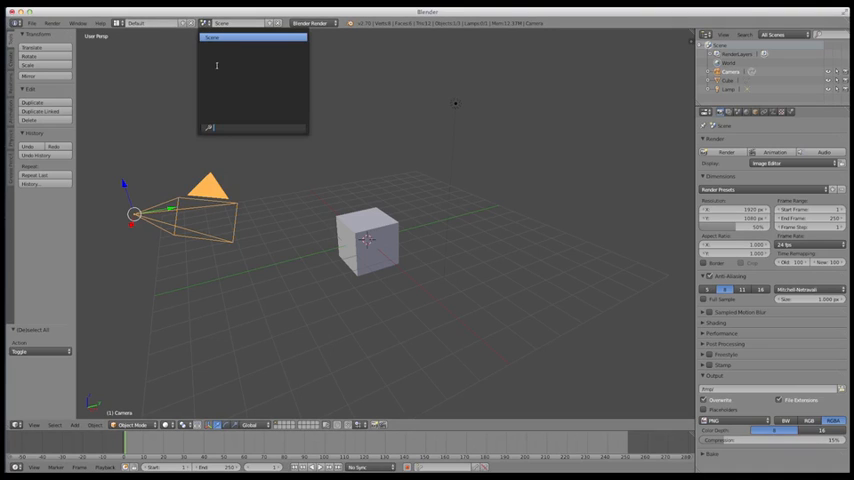
click(260, 23)
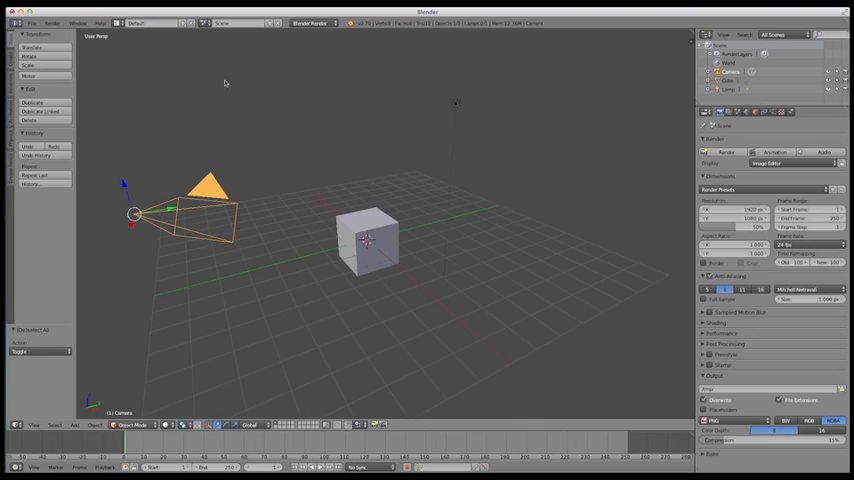
click(207, 23)
click(210, 38)
key(g)
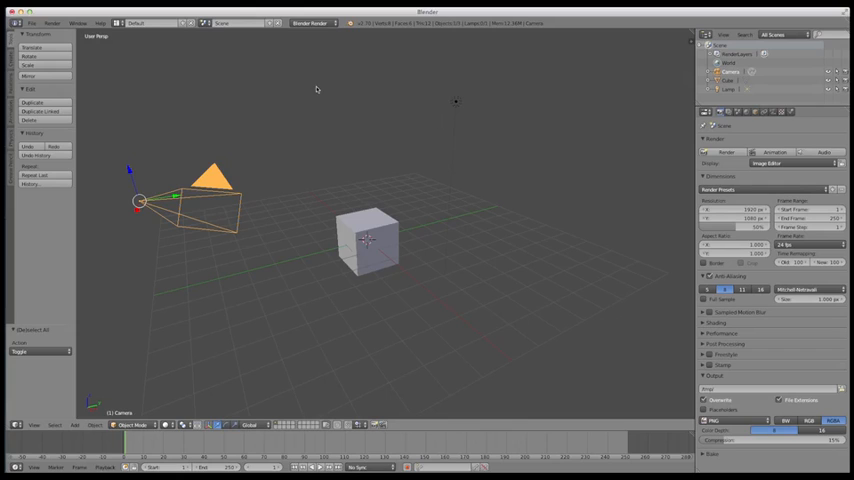
click(312, 23)
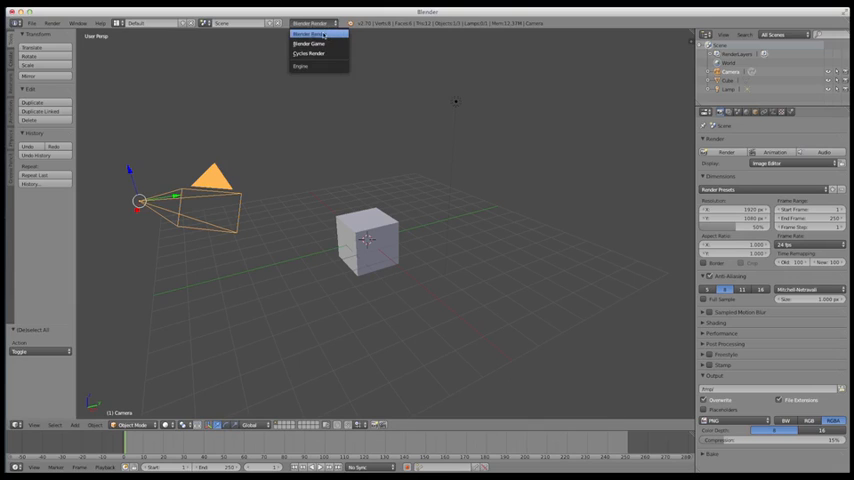
click(327, 35)
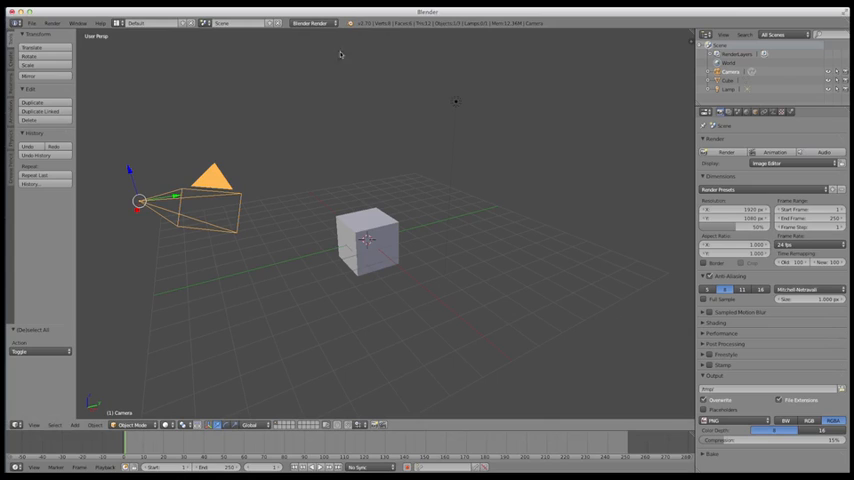
click(329, 24)
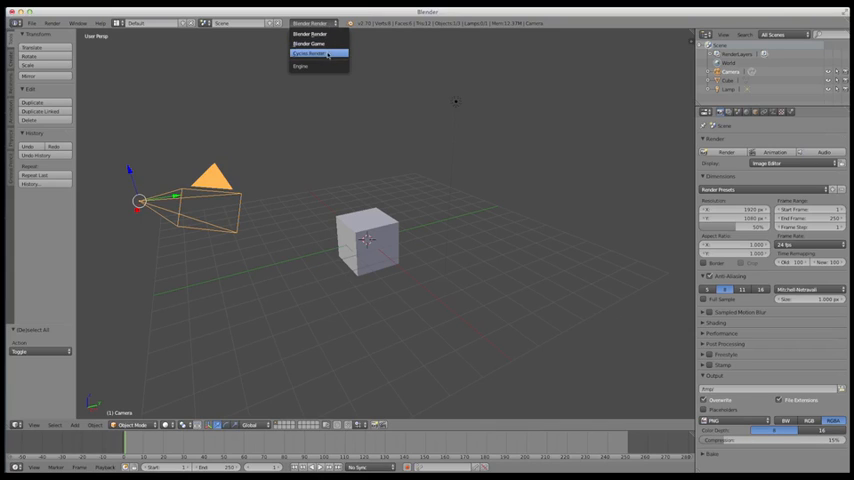
click(377, 64)
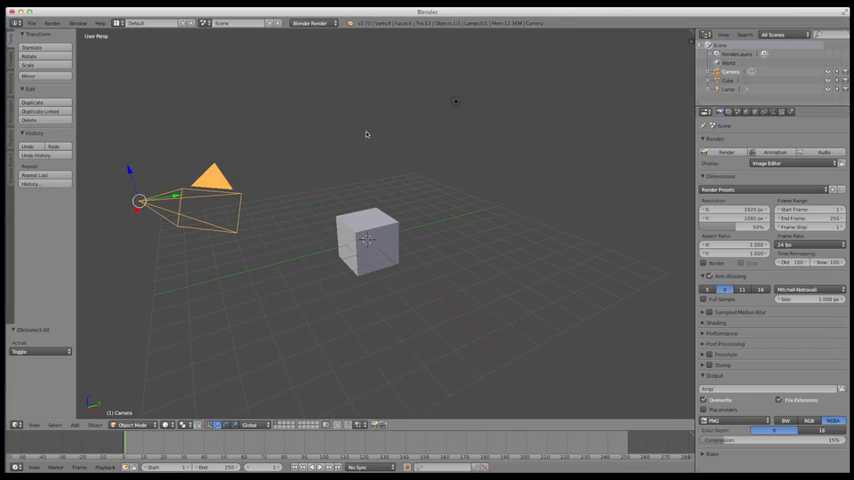
middle_drag(368, 134, 373, 130)
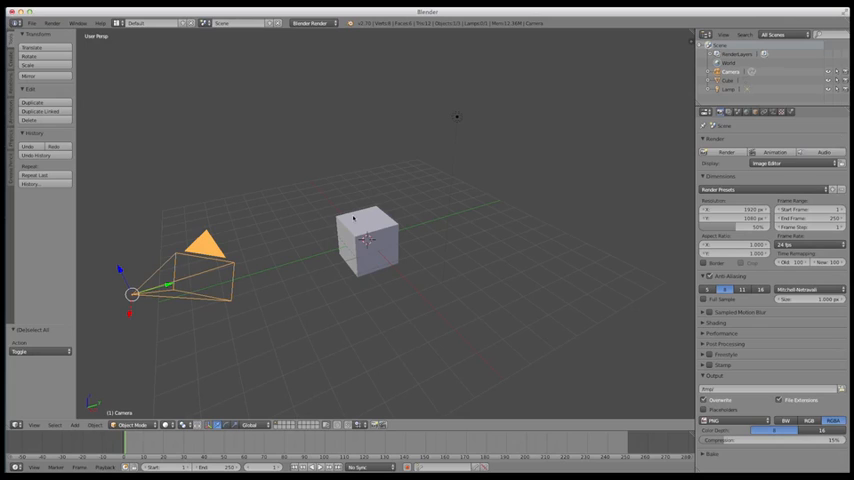
right_click(365, 225)
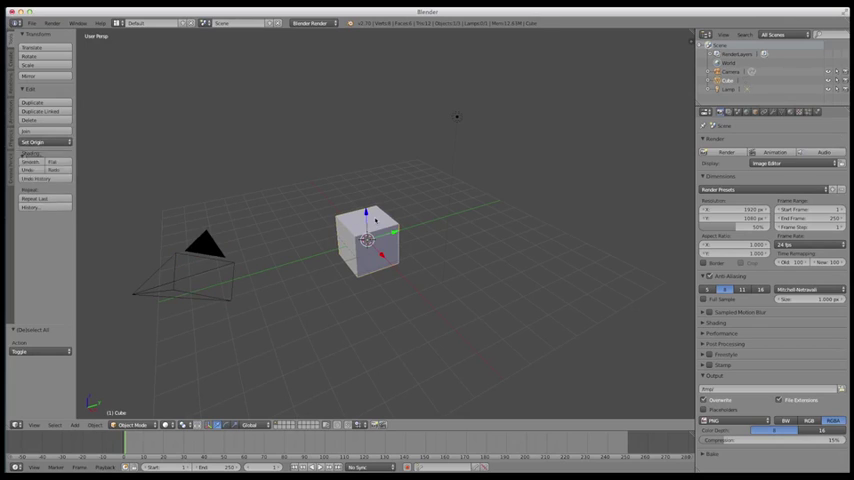
right_click(457, 117)
right_click(368, 235)
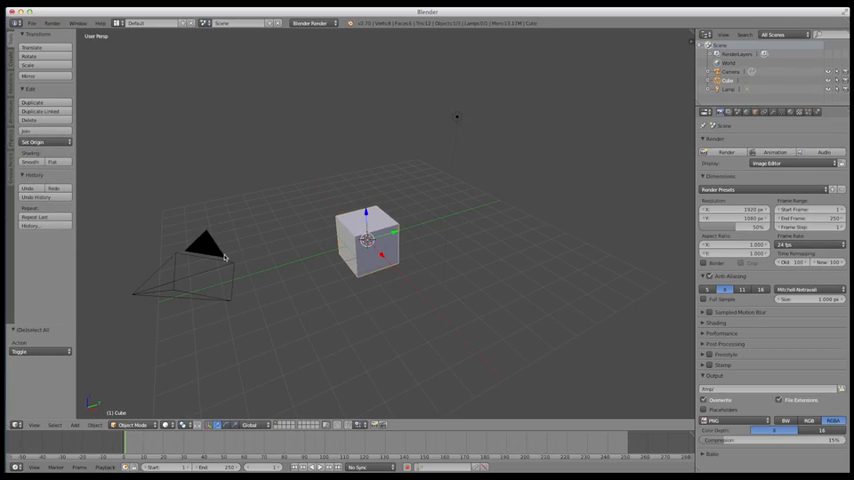
right_click(205, 250)
right_click(368, 235)
right_click(457, 117)
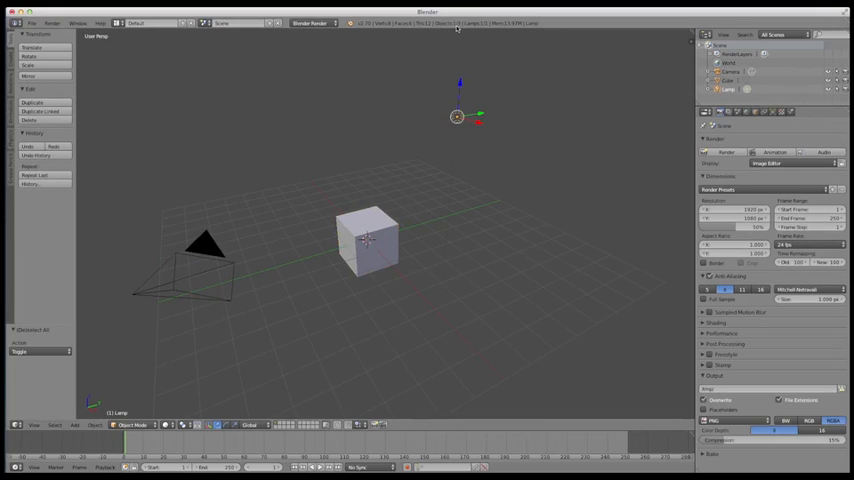
right_click(370, 238)
right_click(205, 255)
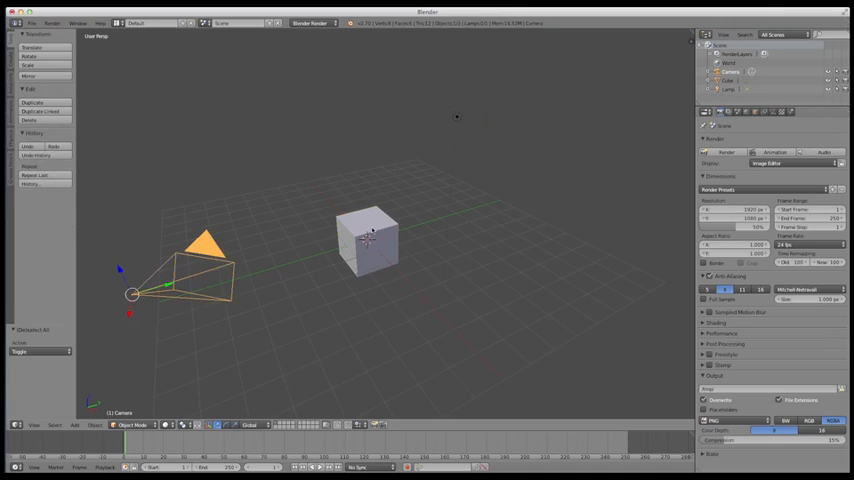
right_click(372, 231)
right_click(457, 117)
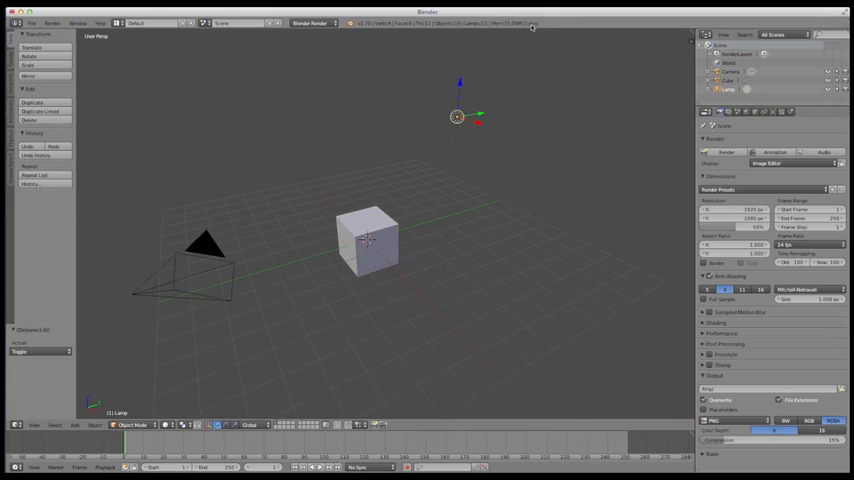
right_click(360, 215)
right_click(165, 250)
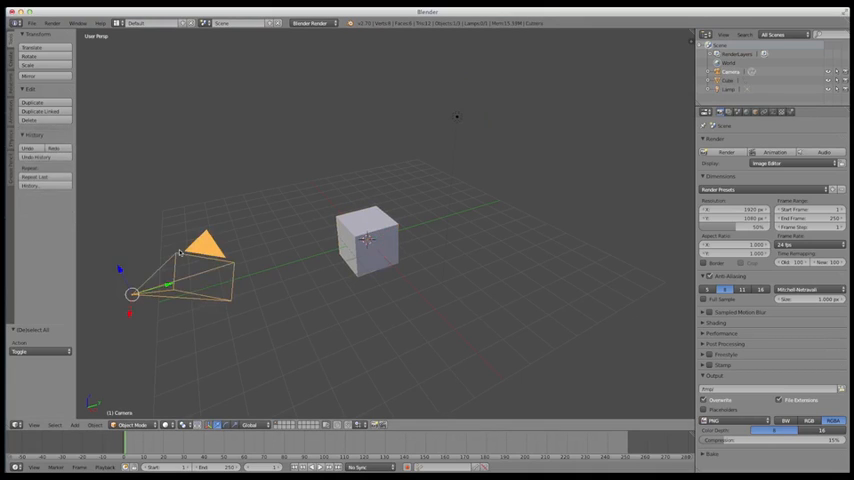